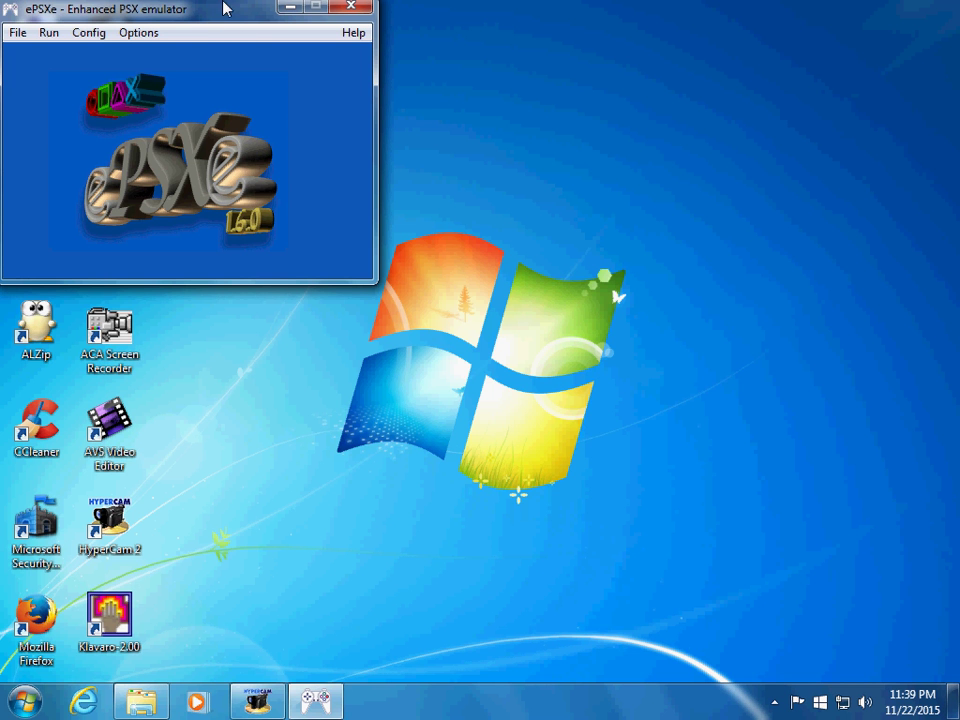
Configure the P.E.Op.S. Soft Driver 1.17 video plugin for Fullscreen mode and confirm the video settings
click(90, 36)
click(110, 83)
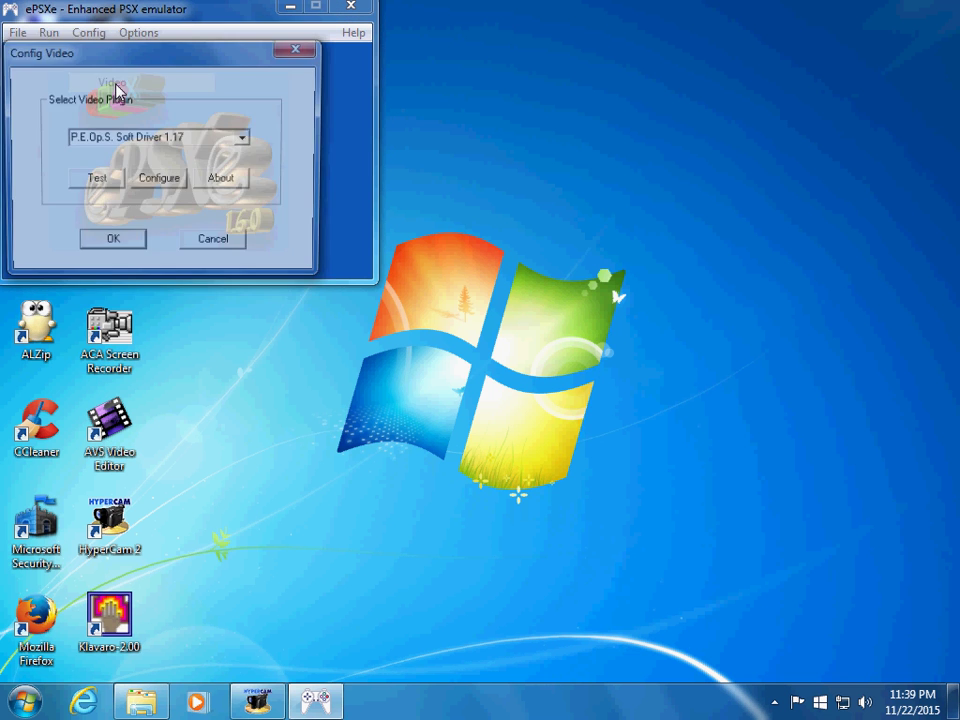
click(175, 183)
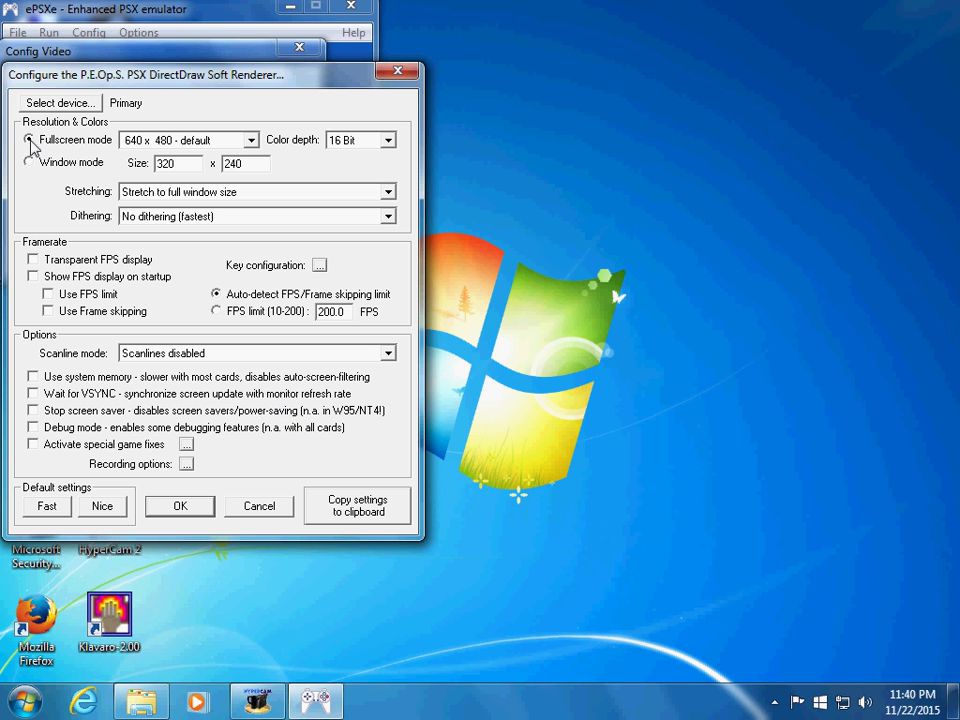
click(187, 506)
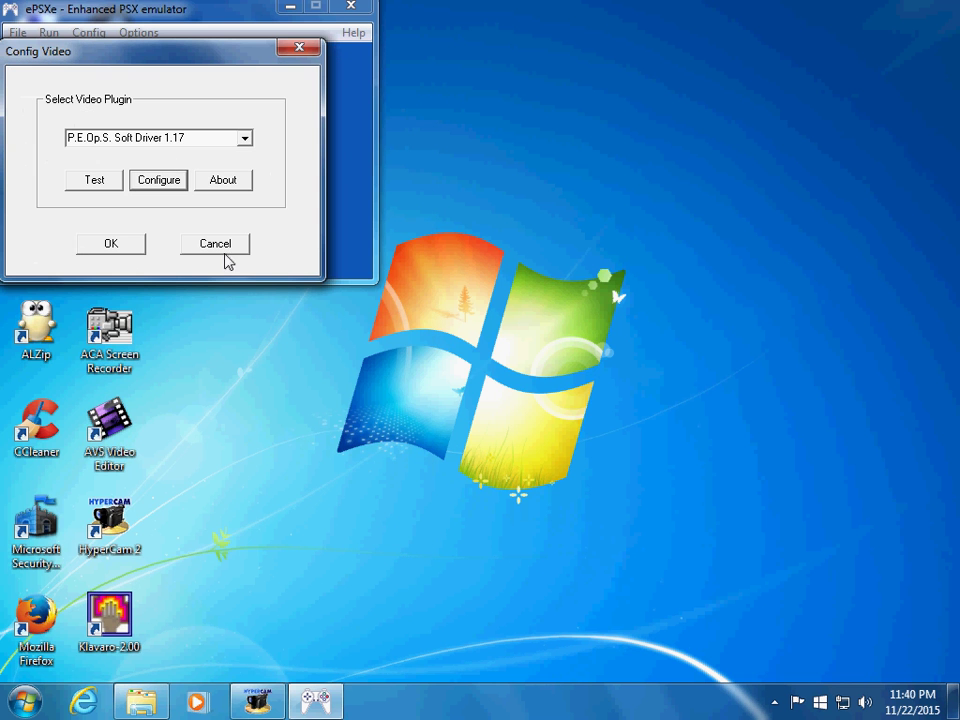
click(113, 249)
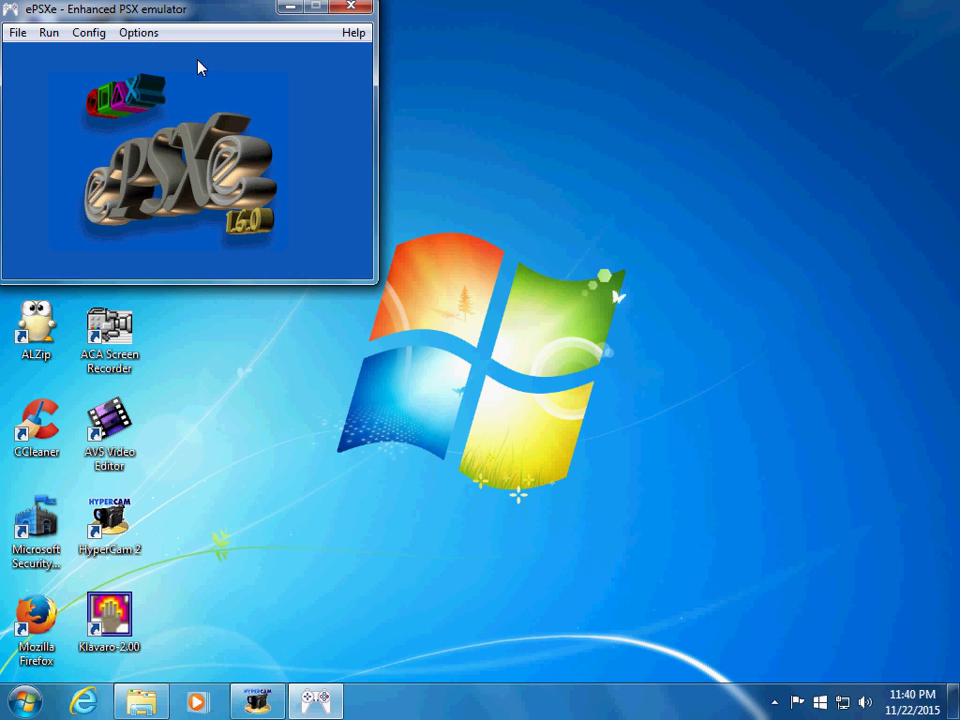
Run the Star Ocean - The Second Story (Disc 1) ISO in full screen and exit back to the emulator window
click(23, 37)
click(45, 76)
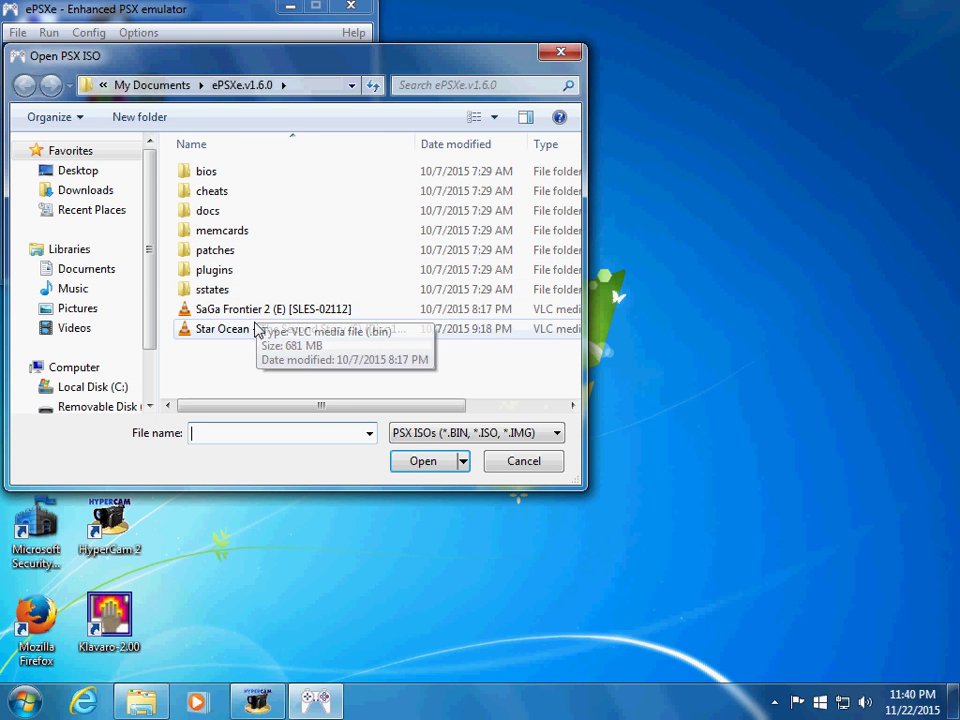
click(253, 330)
click(433, 464)
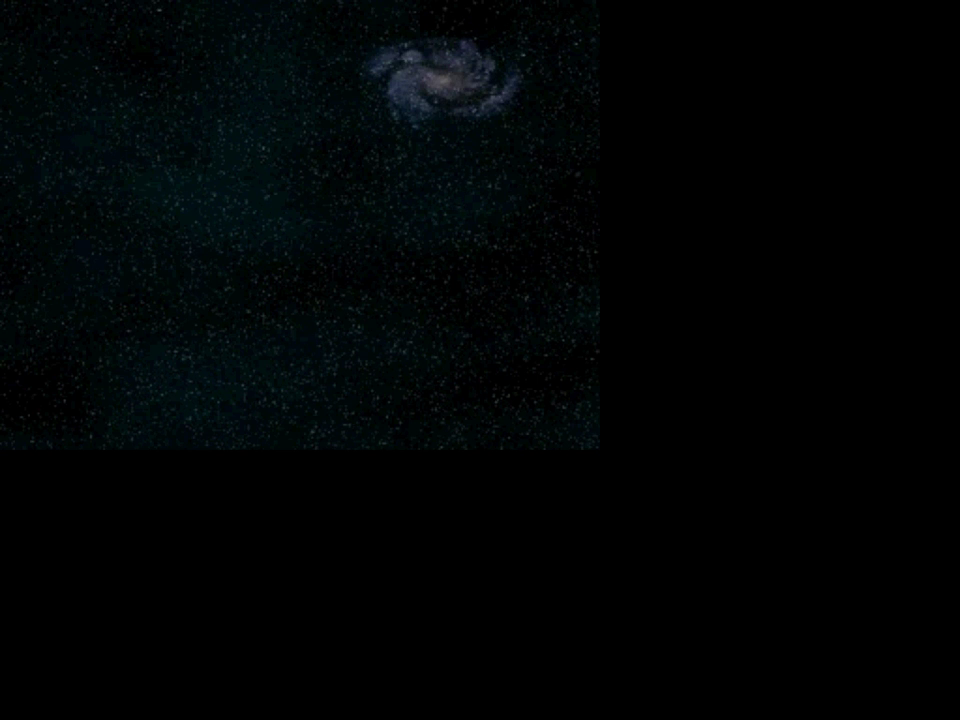
key(Escape)
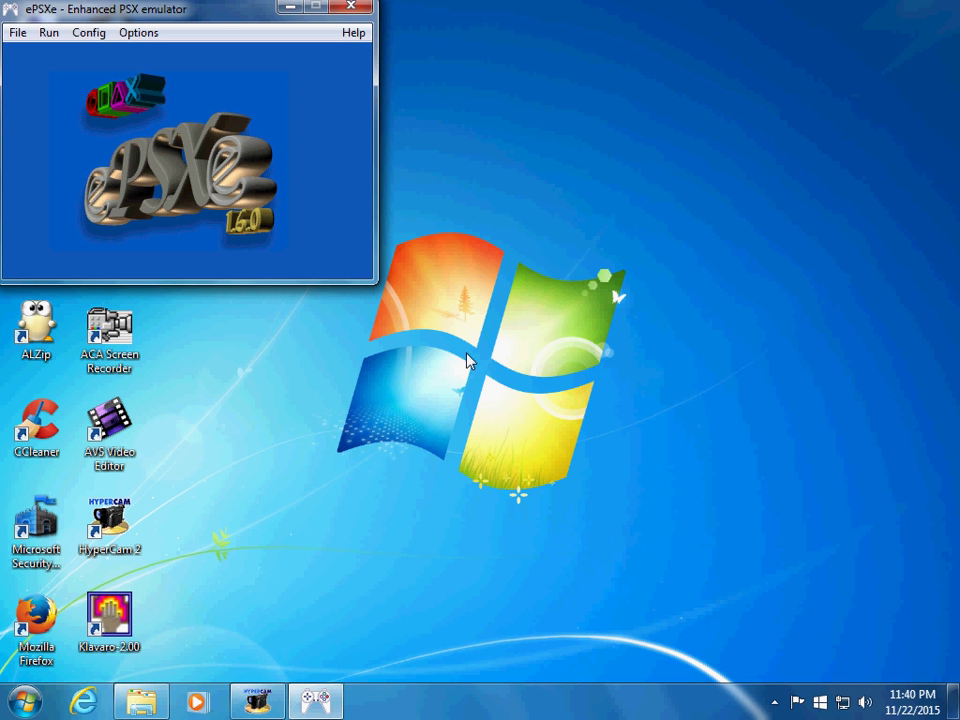
Try to open the video plugin settings while the game is still loaded
click(88, 33)
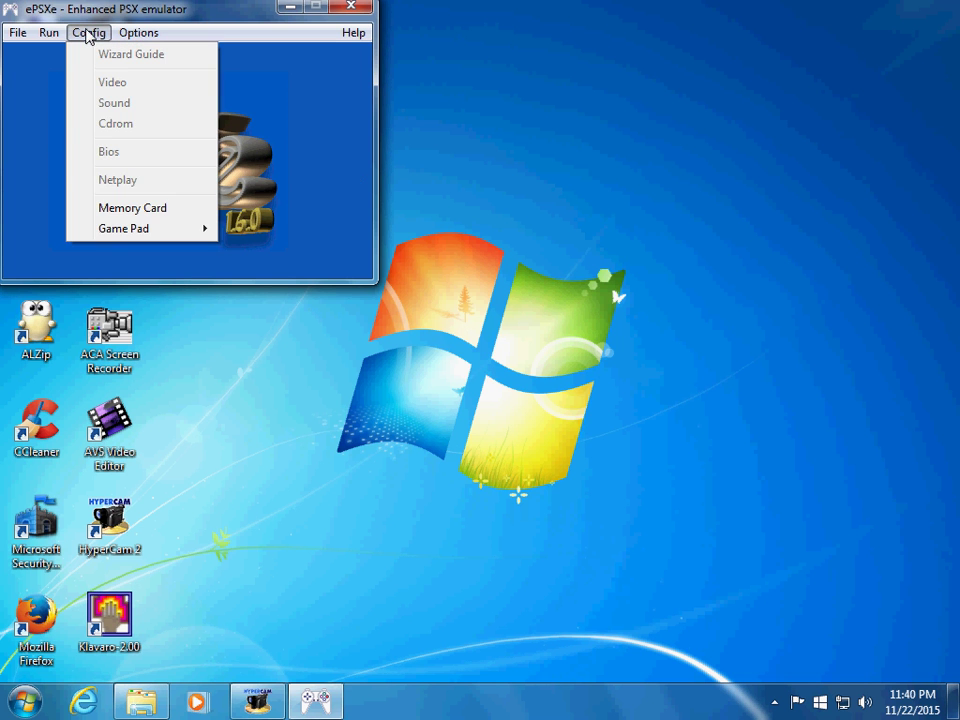
click(210, 8)
click(95, 36)
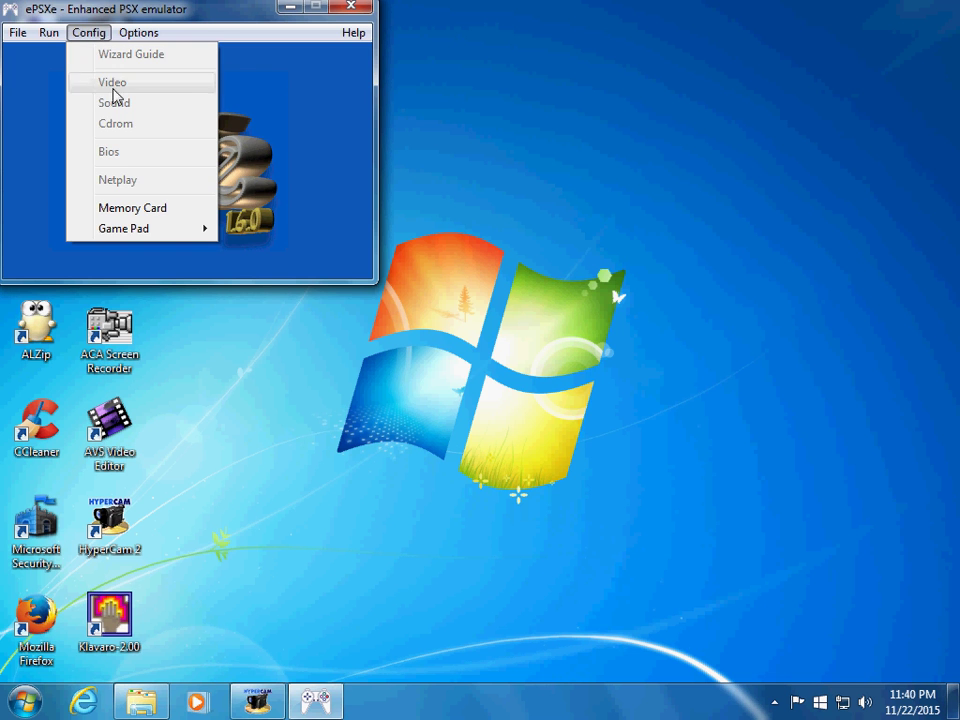
click(287, 108)
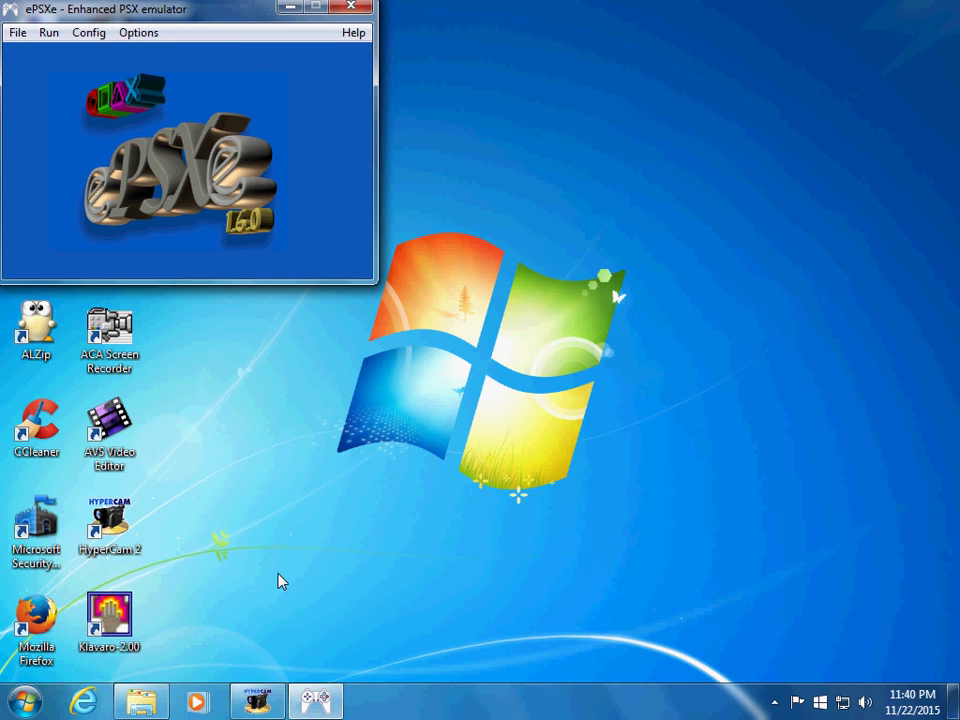
click(266, 706)
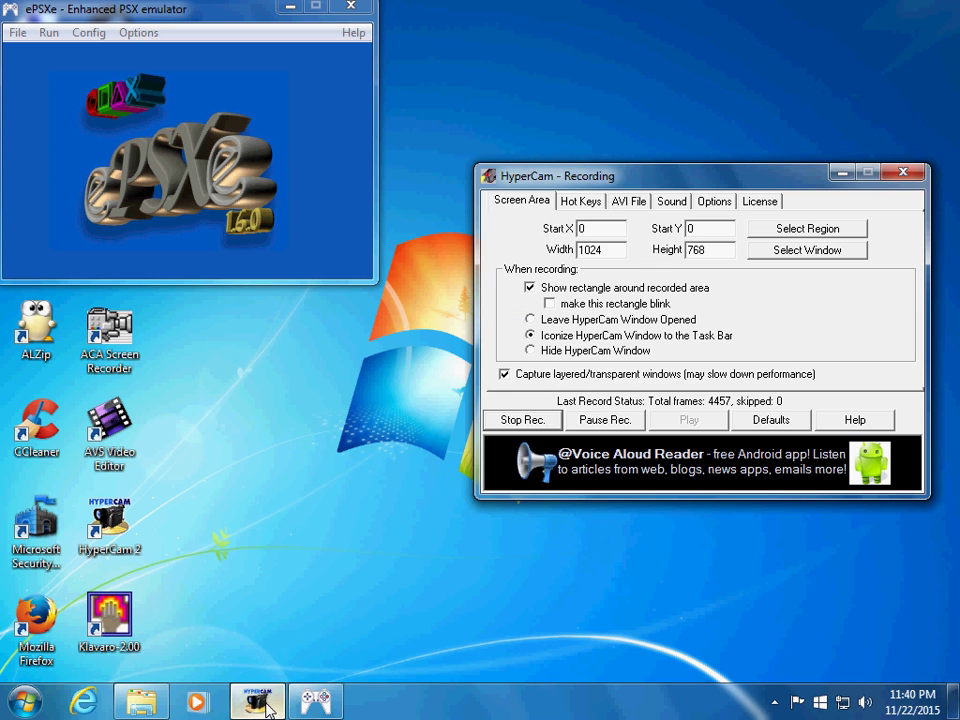
click(266, 706)
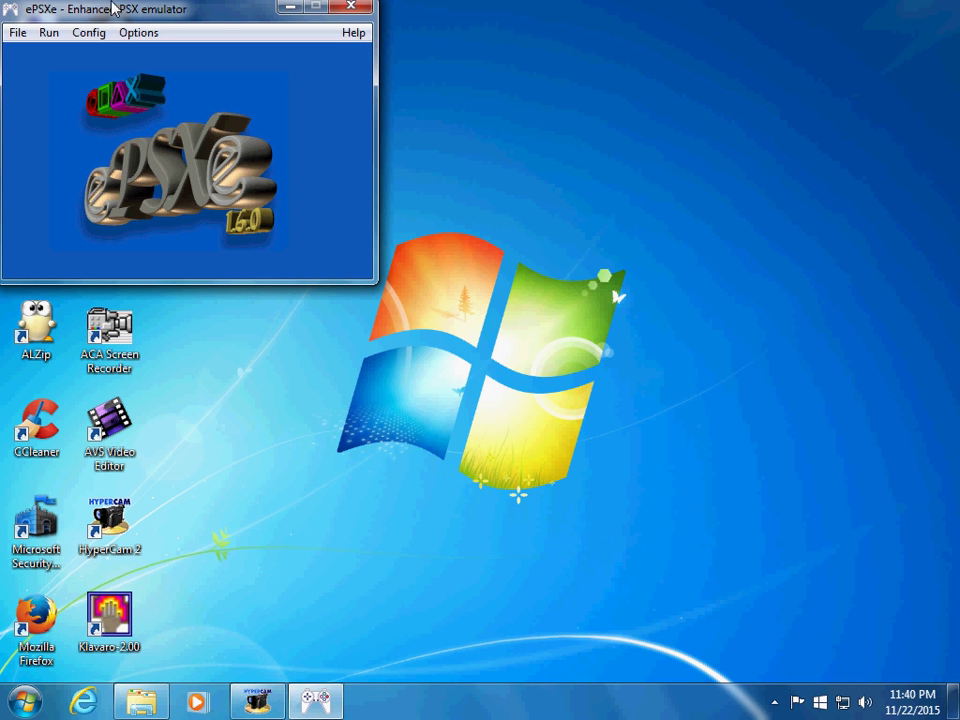
click(88, 32)
click(113, 15)
Close the emulator and relaunch the ePSXe application from the ePSXe.v1.6.0 folder in the Documents library
click(357, 9)
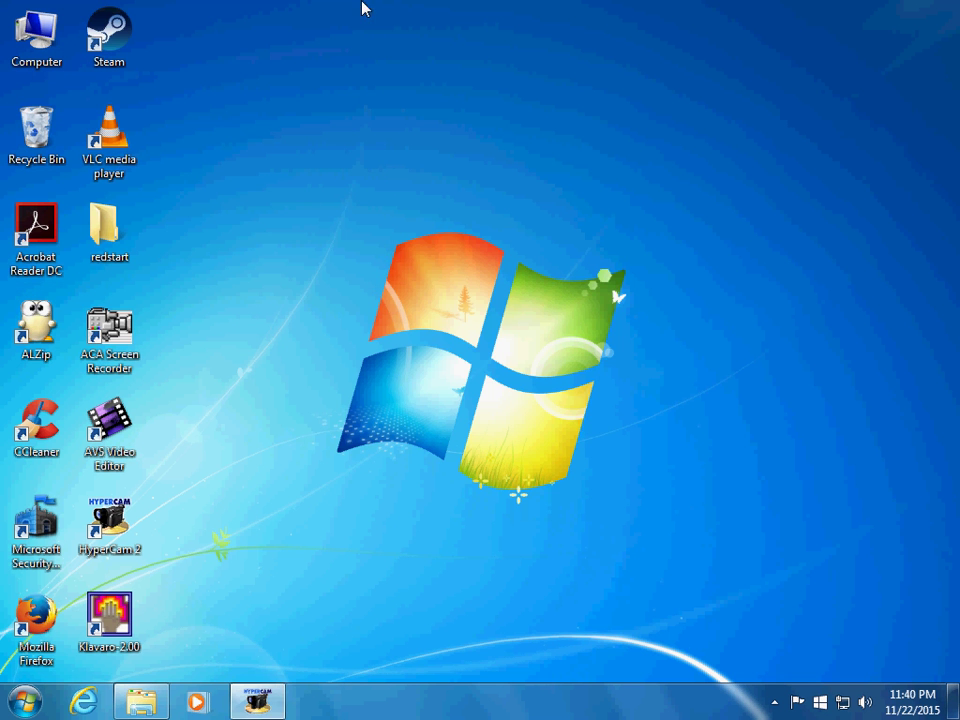
click(155, 693)
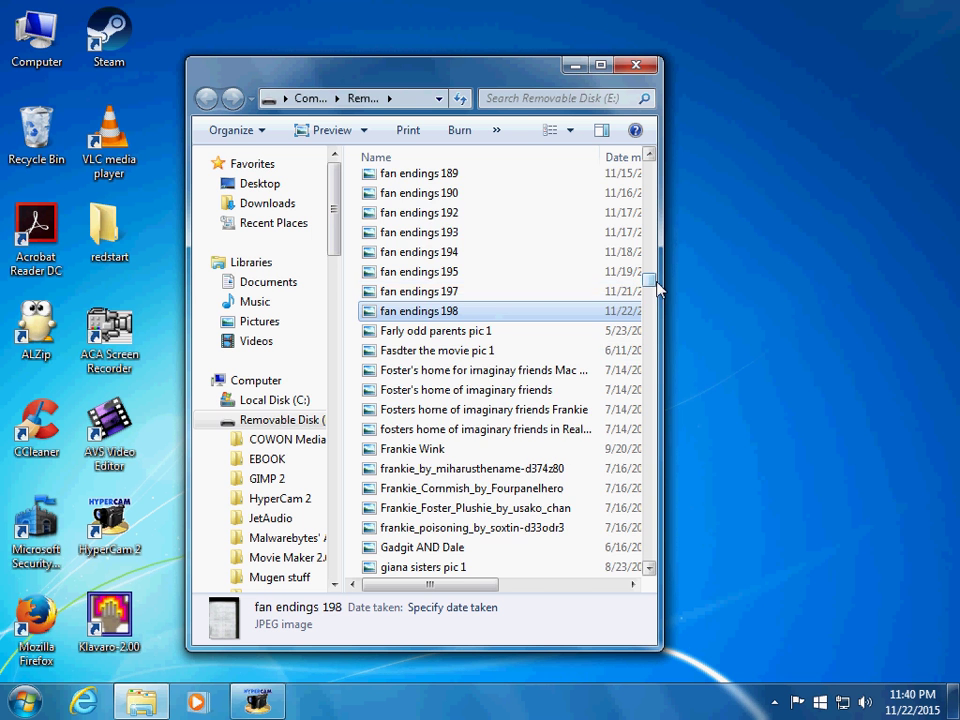
drag(651, 279, 660, 208)
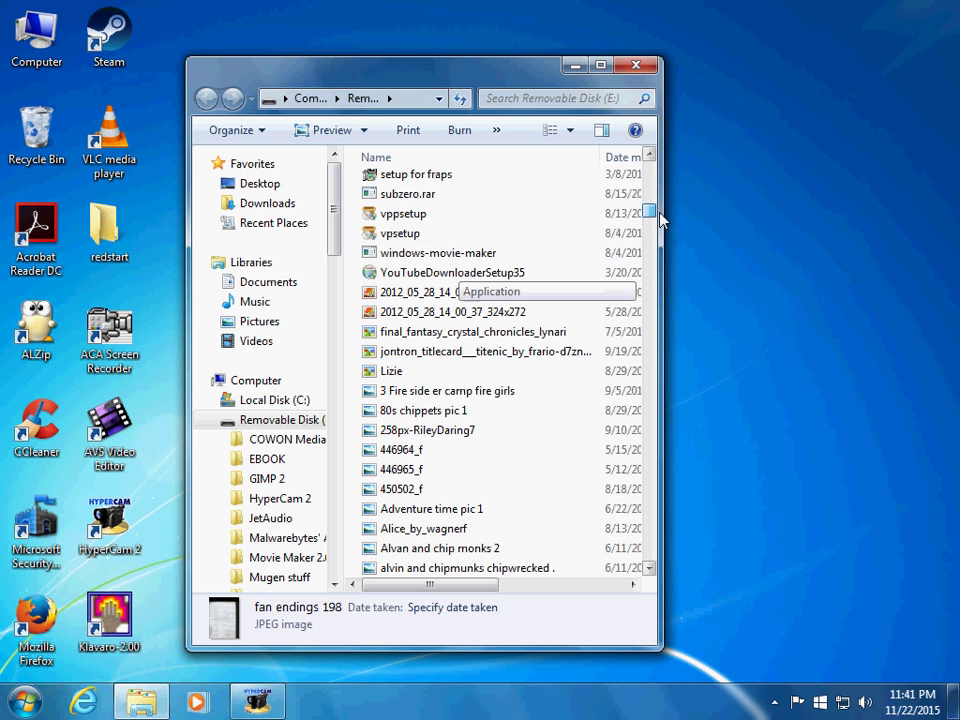
click(287, 283)
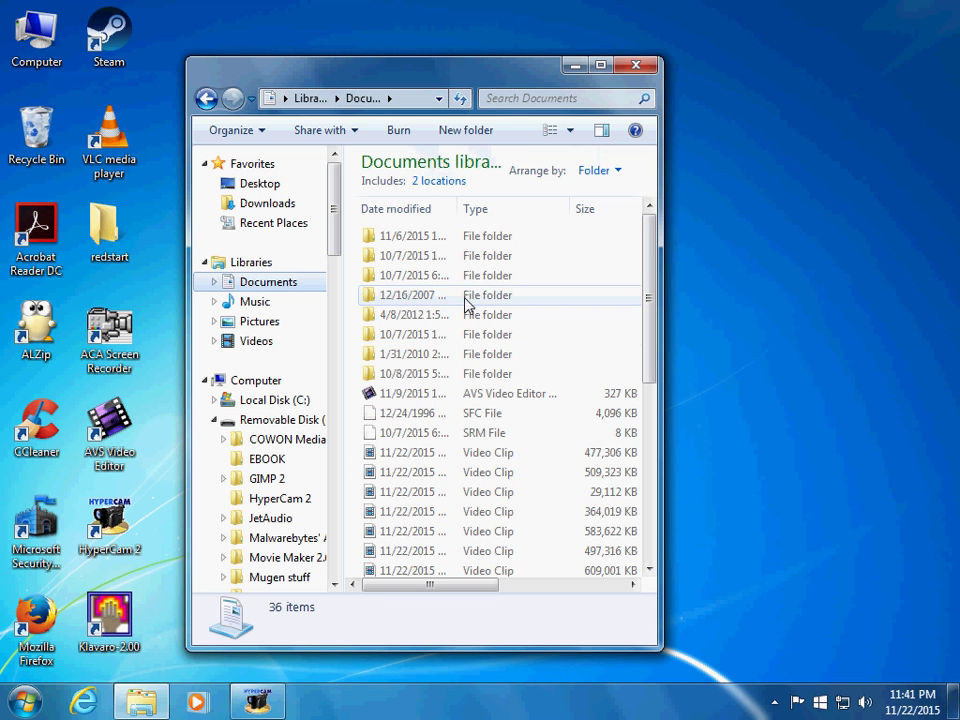
drag(445, 377, 399, 380)
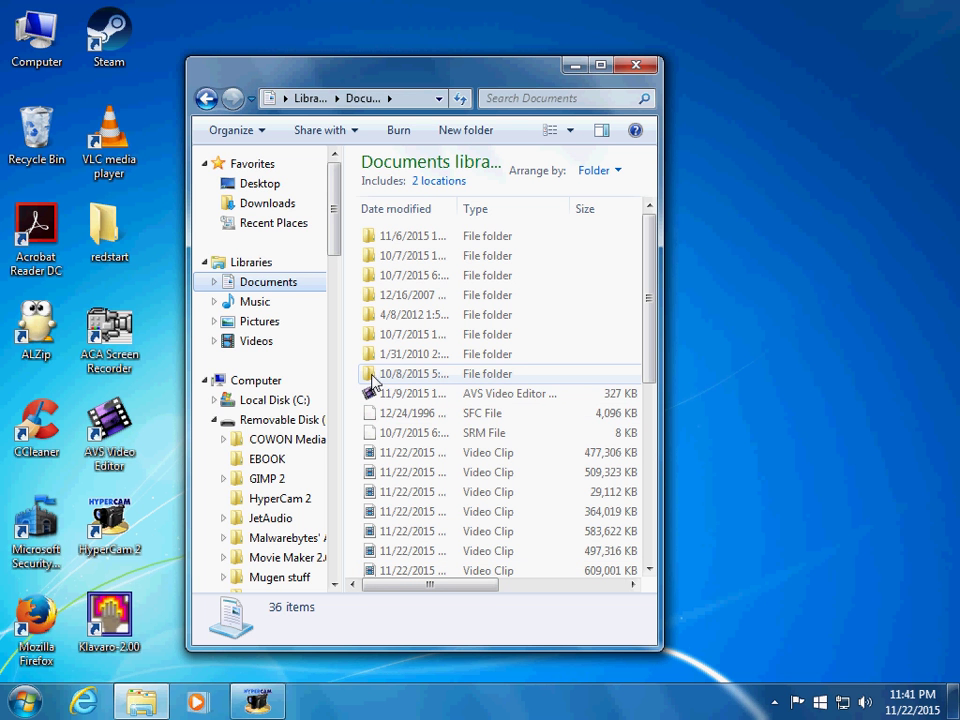
mouse_move(372, 376)
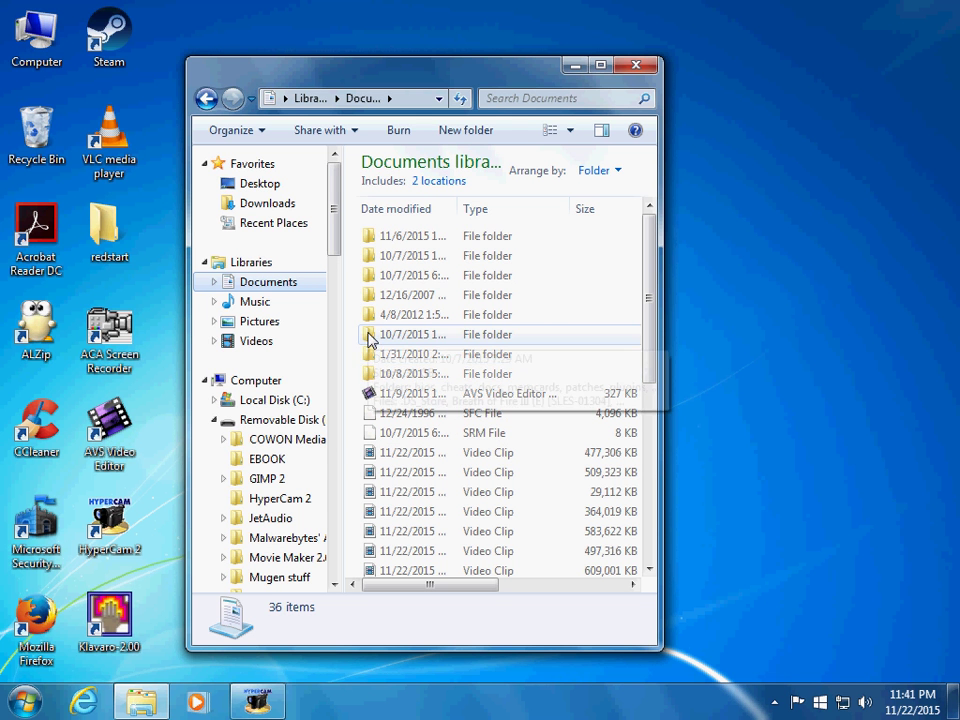
mouse_move(367, 328)
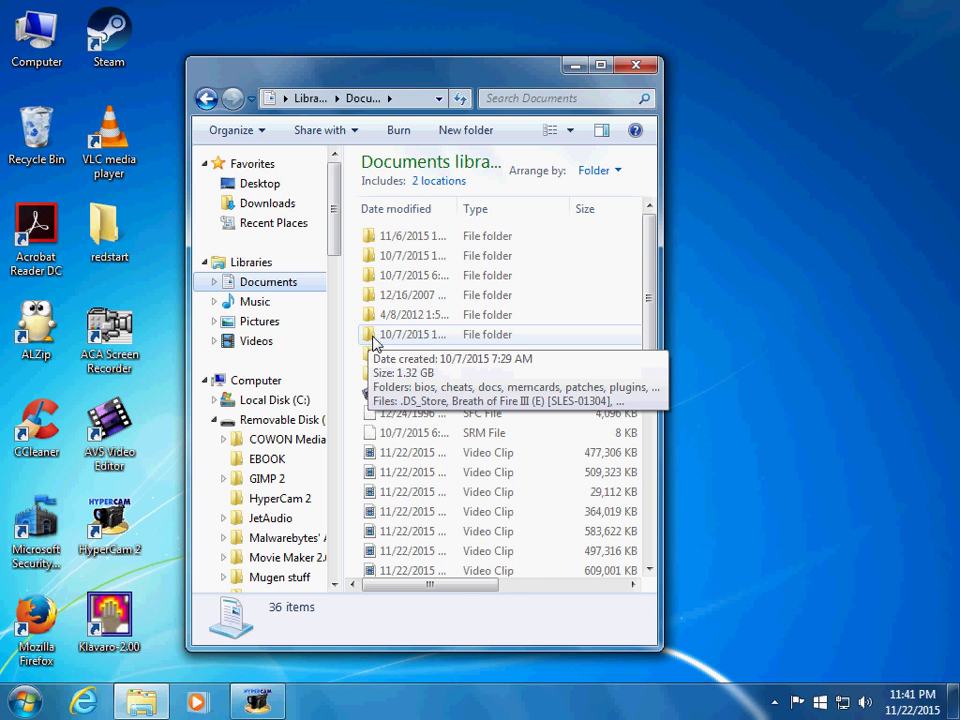
double_click(373, 338)
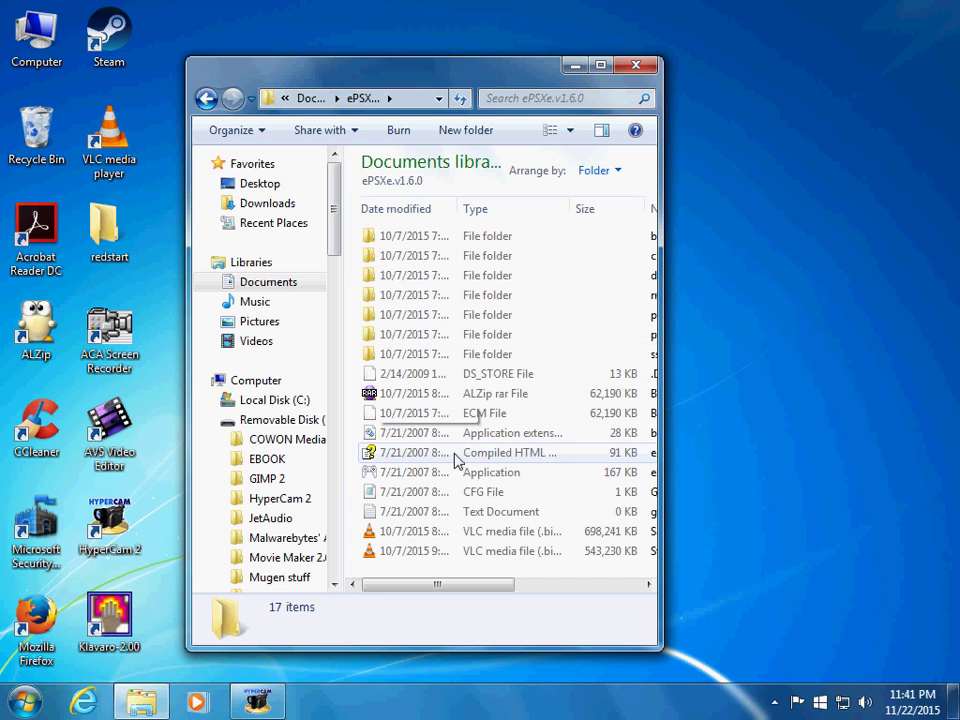
double_click(366, 472)
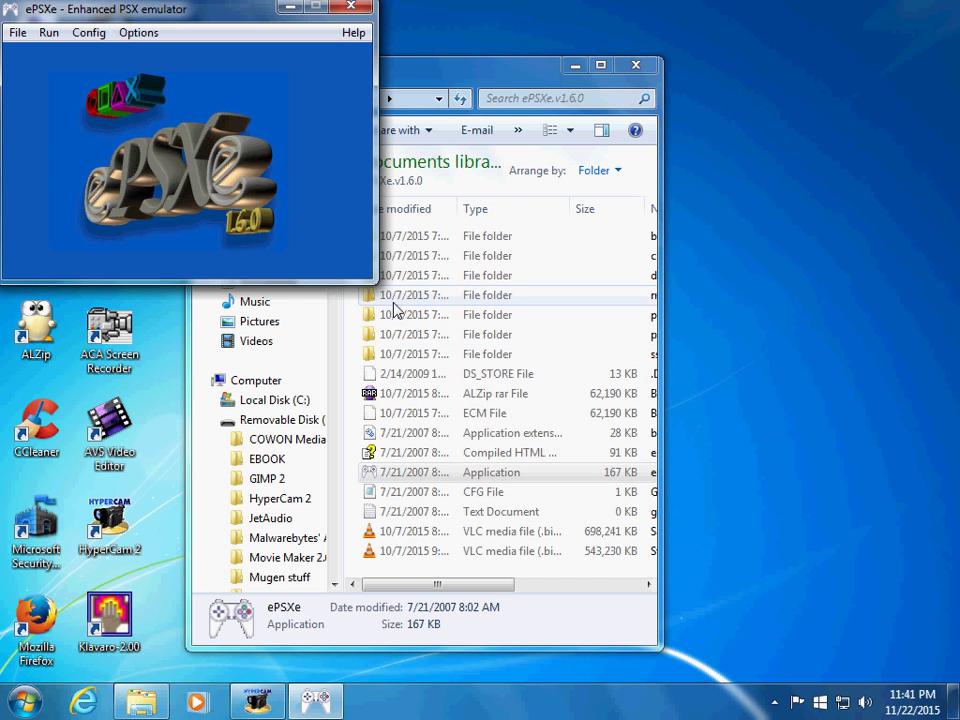
Switch the P.E.Op.S. Soft Driver 1.17 video plugin to Window mode and confirm the video settings
click(78, 33)
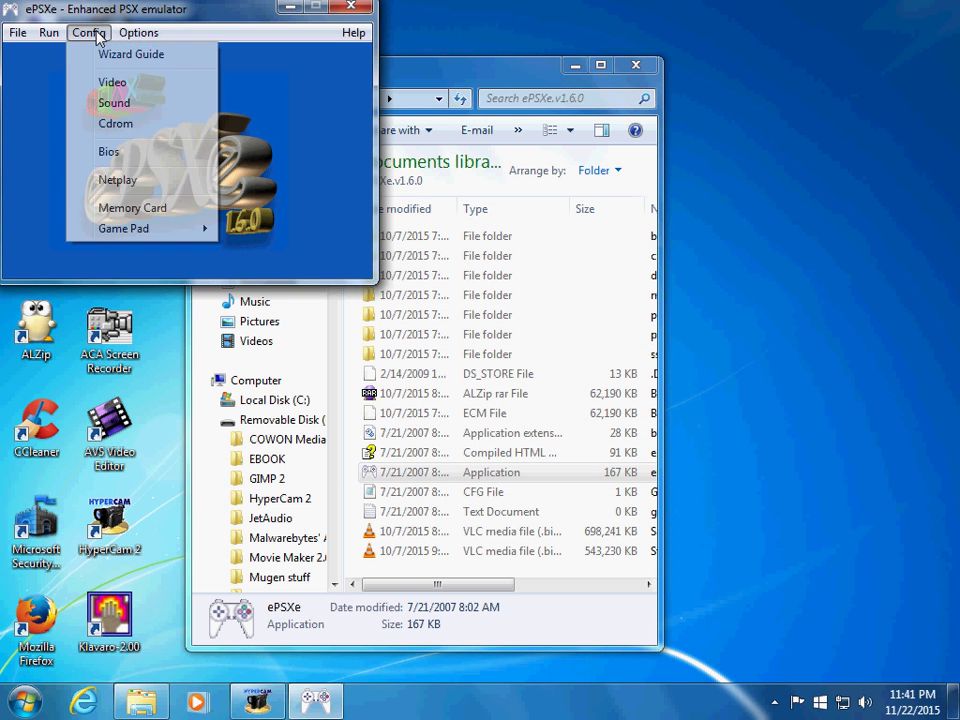
click(108, 82)
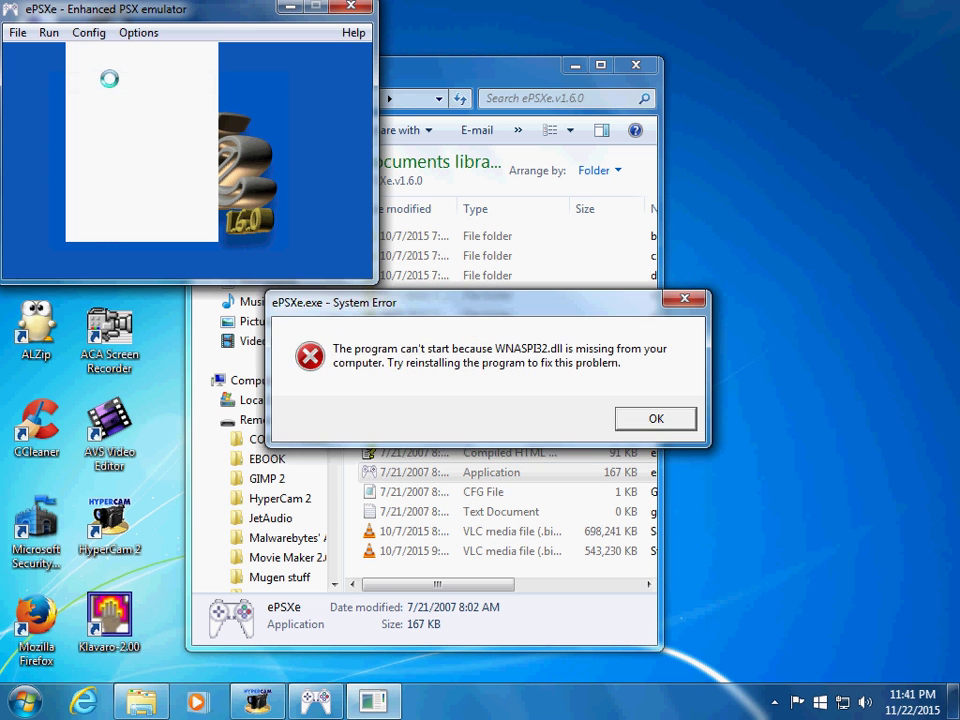
click(660, 420)
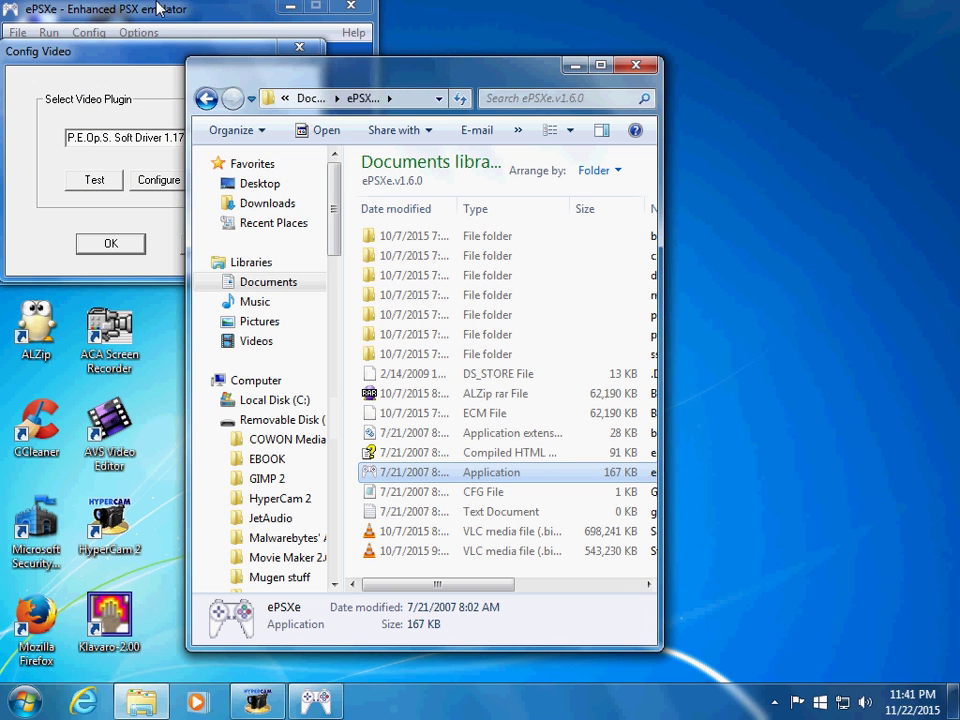
click(157, 8)
click(159, 181)
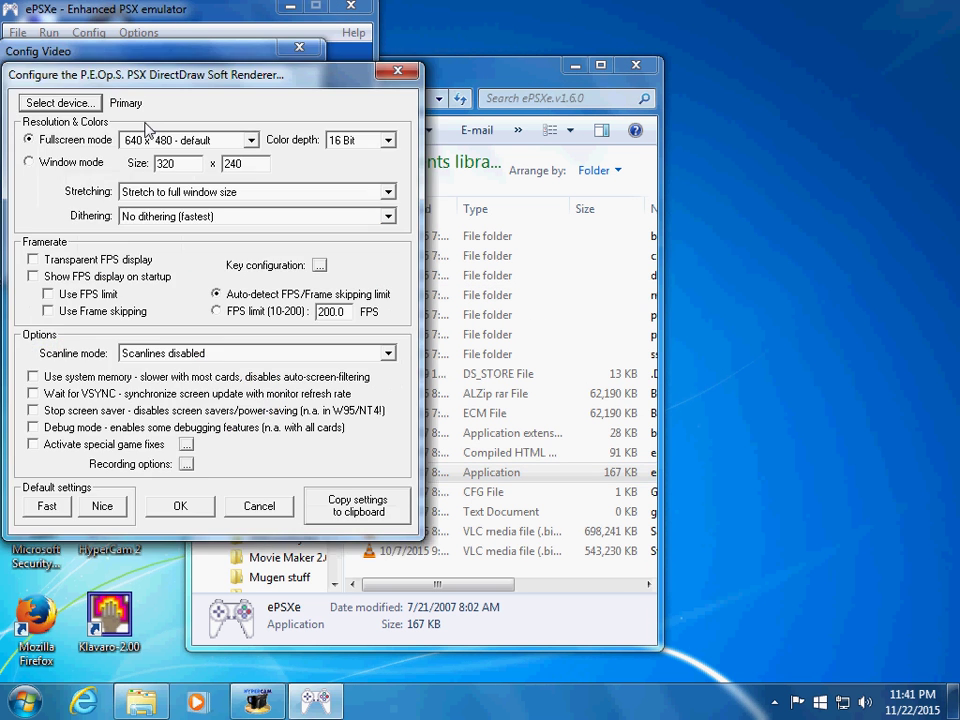
click(30, 163)
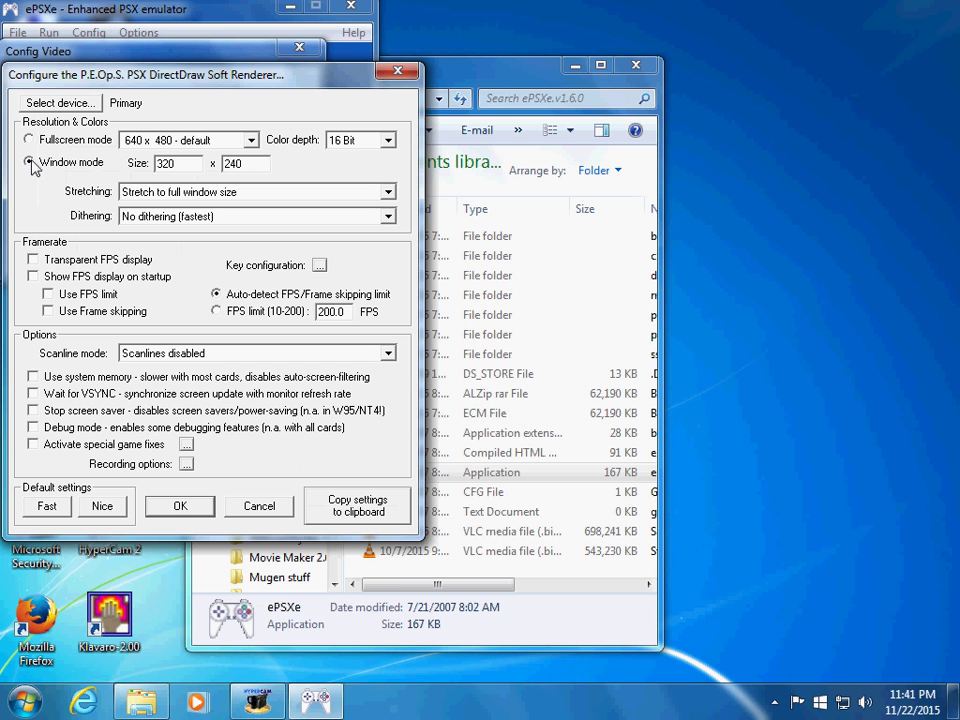
click(180, 506)
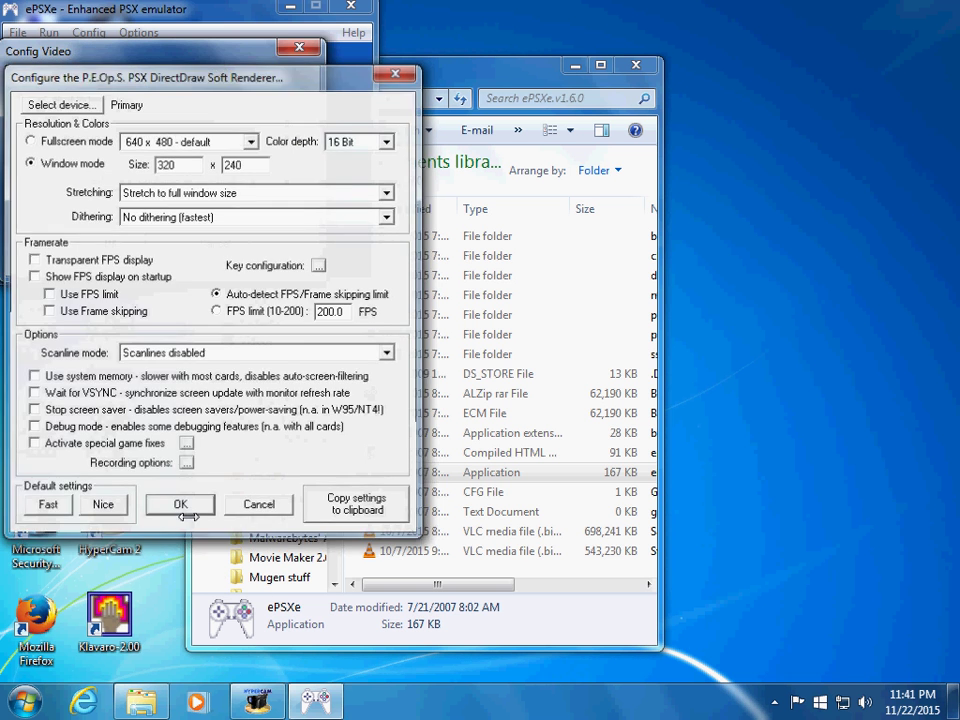
click(114, 243)
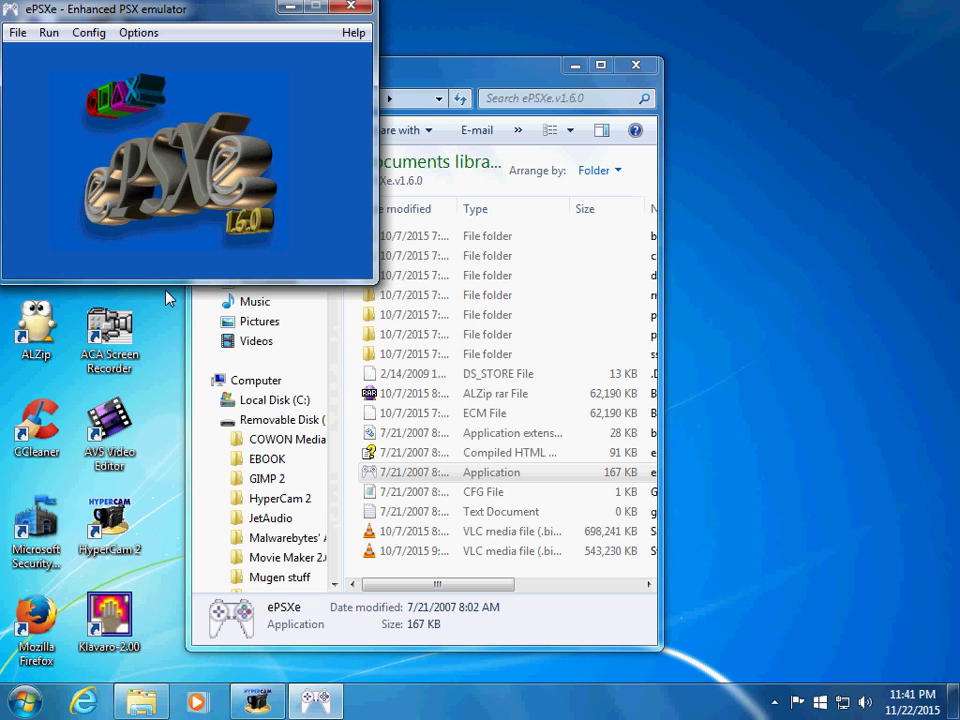
Run the Star Ocean - The Second Story (Disc 1) ISO in window mode and close the game window
click(18, 32)
click(58, 71)
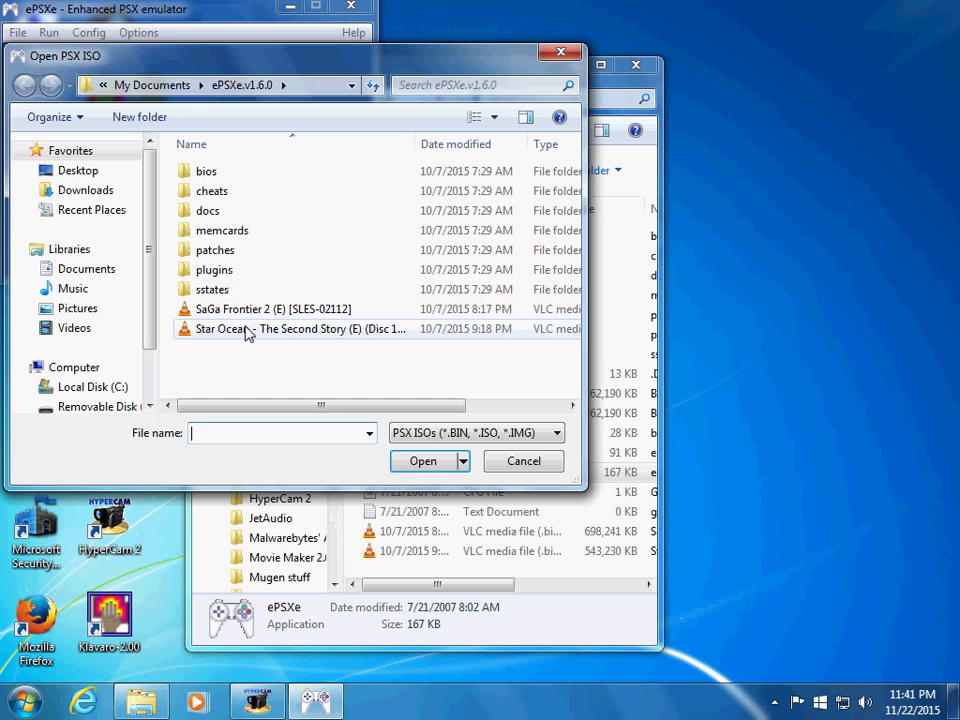
double_click(247, 333)
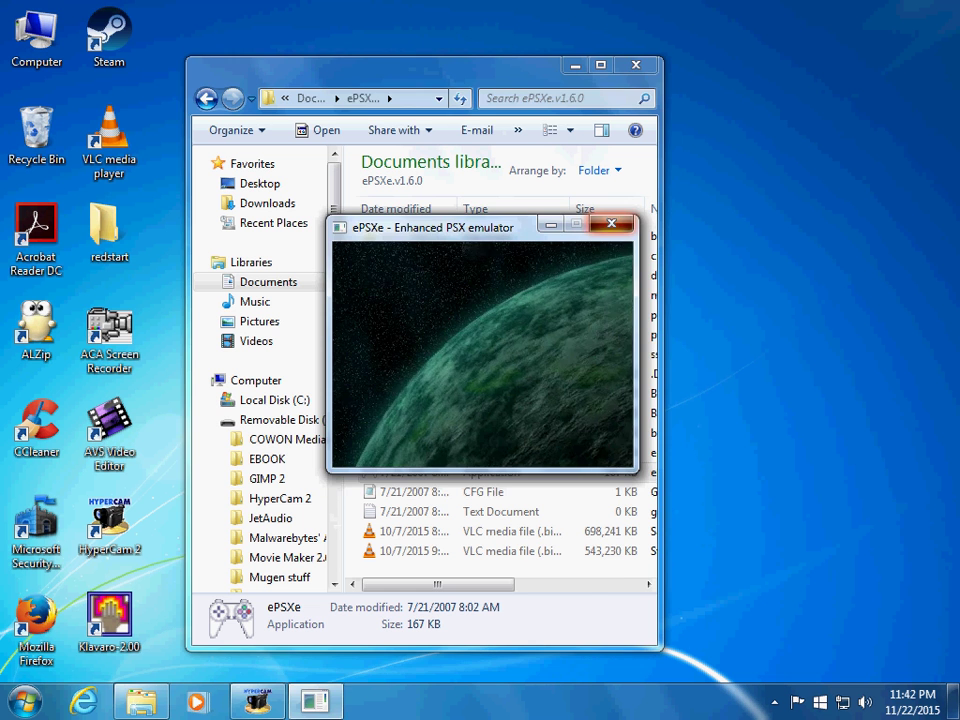
click(612, 224)
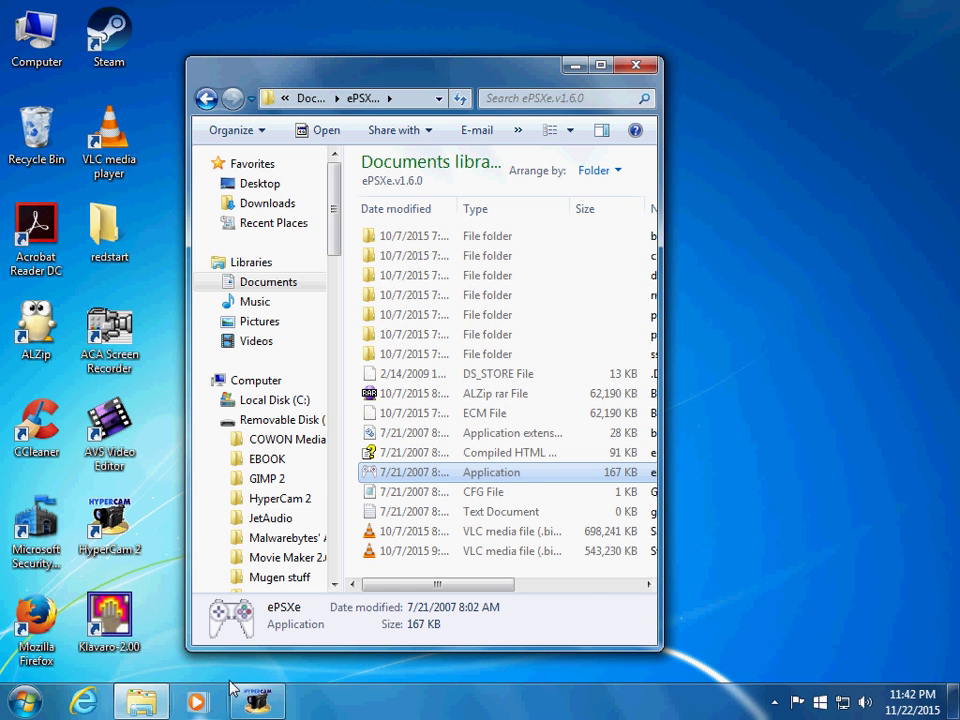
click(140, 700)
click(140, 700)
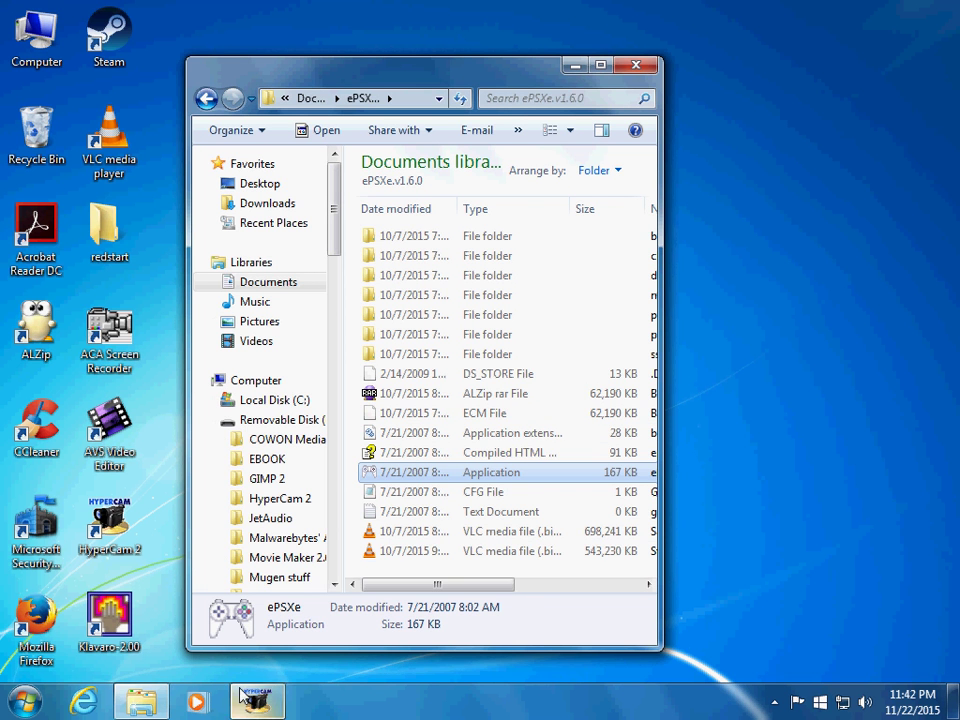
mouse_move(144, 708)
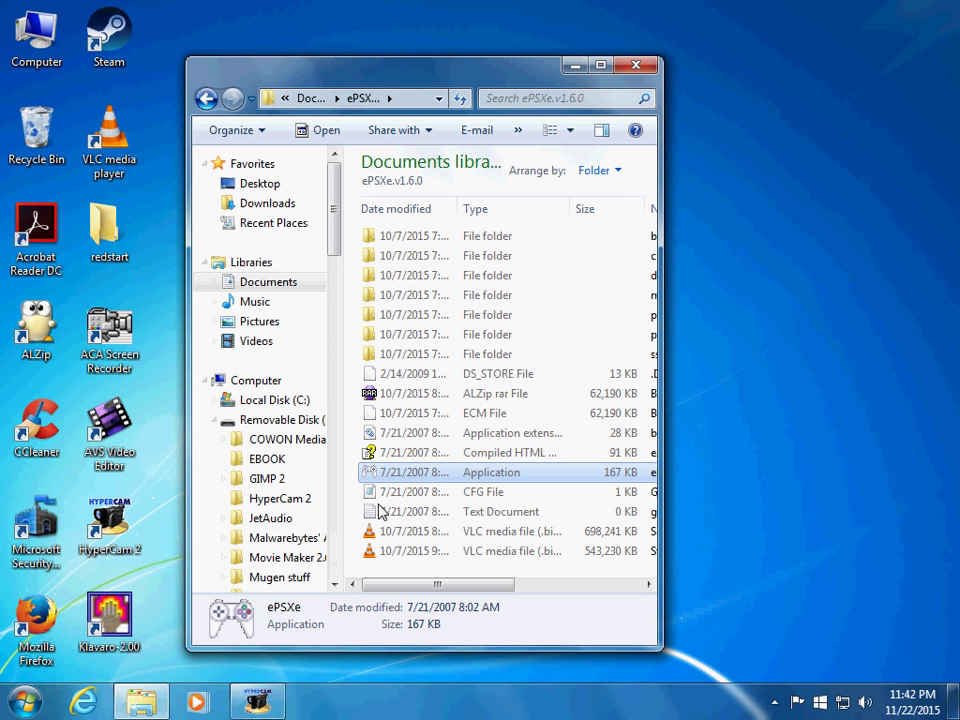
End the ePSXe.v1.6.0 folder task in Windows Task Manager and close Task Manager
right_click(337, 700)
right_click(338, 683)
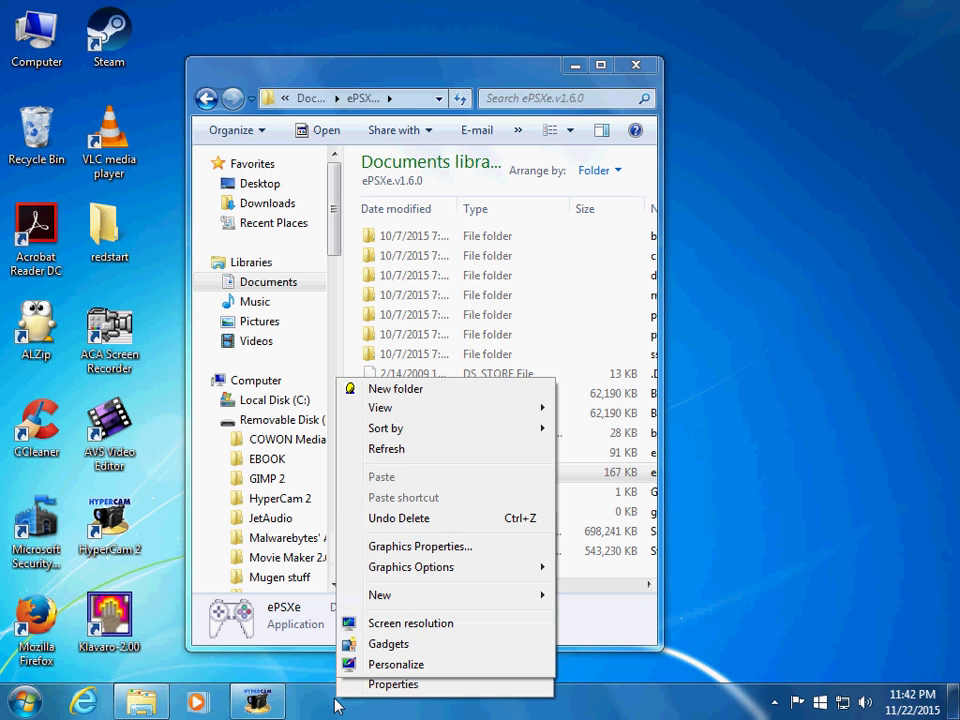
click(410, 684)
right_click(418, 710)
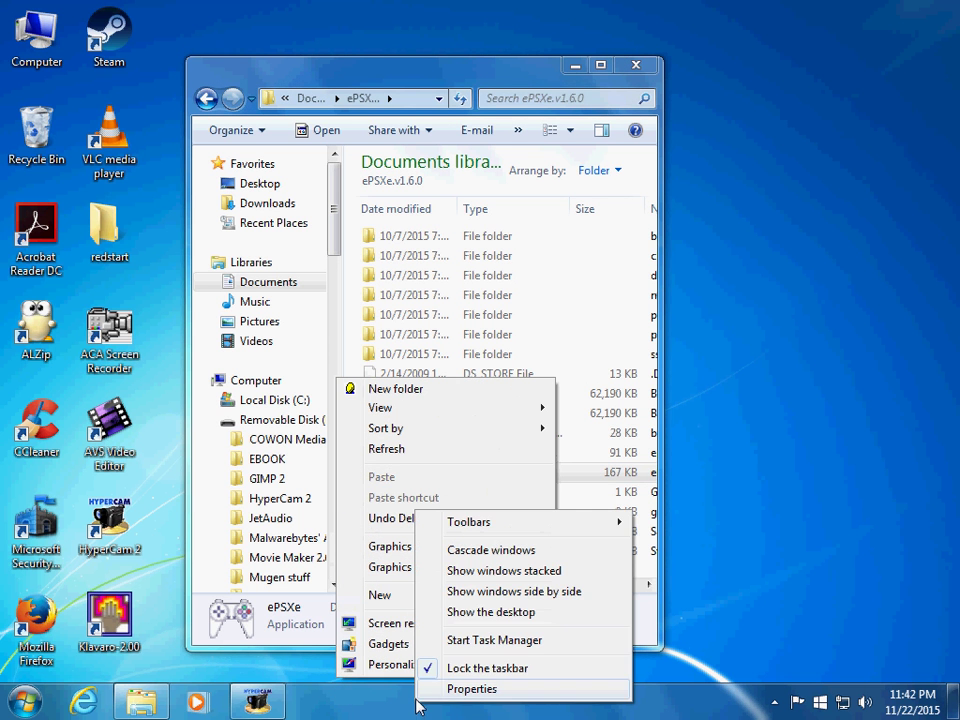
click(495, 639)
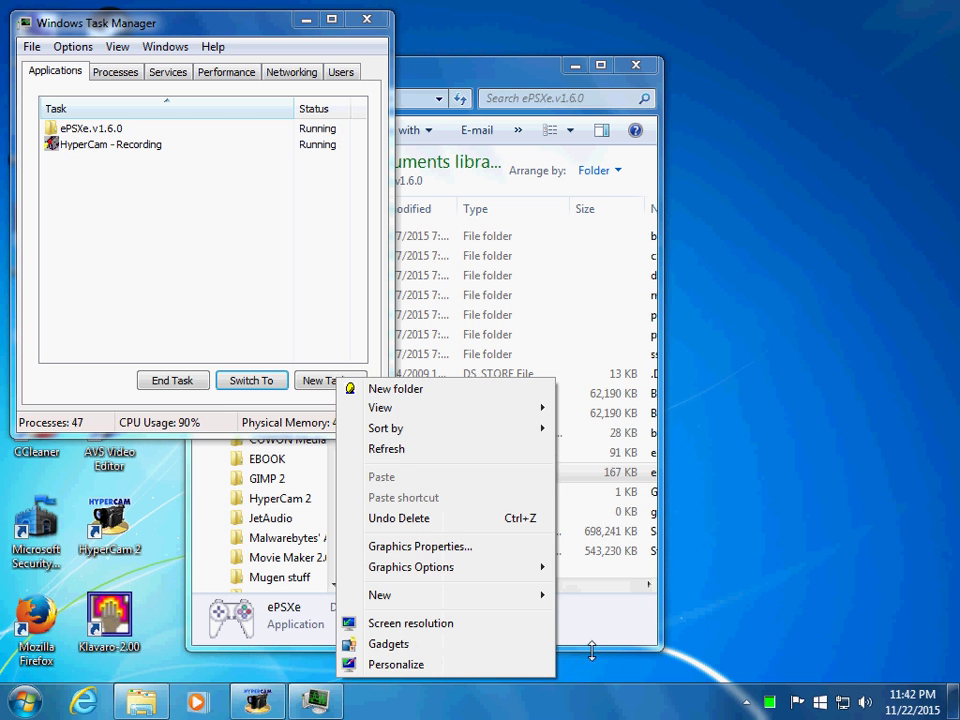
click(141, 133)
click(180, 385)
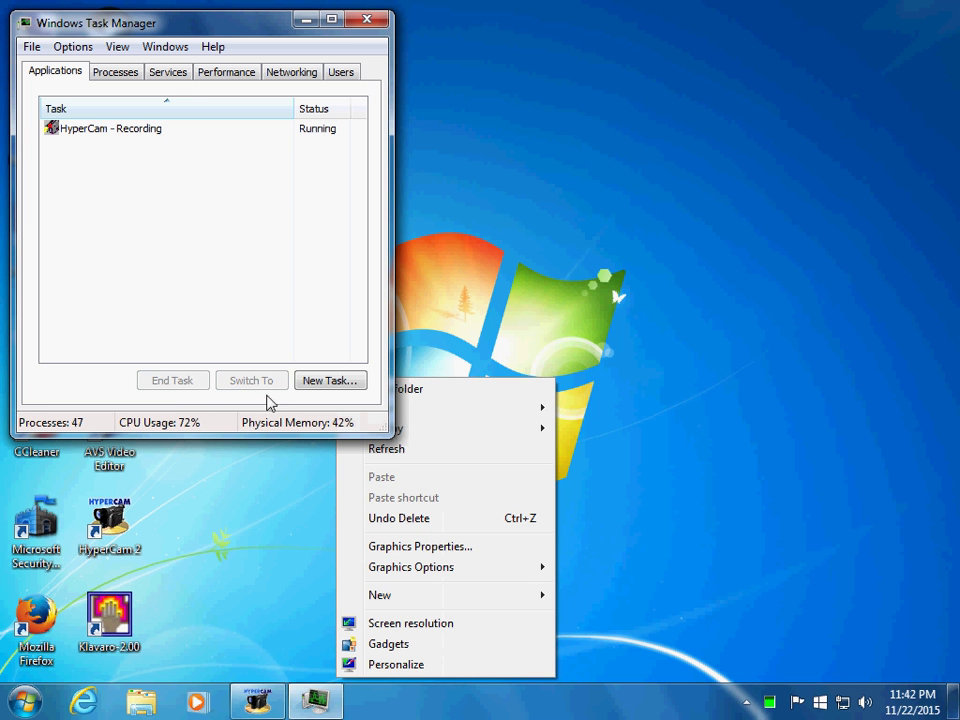
click(366, 22)
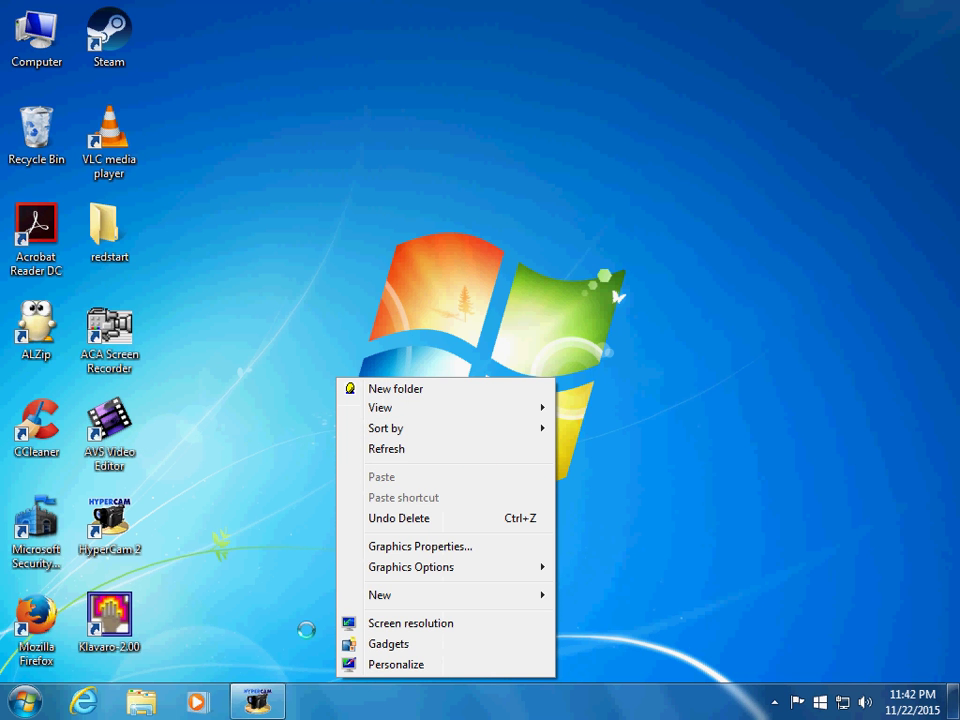
Restore the HyperCam recording window and move it clear of the open desktop context menu
click(260, 708)
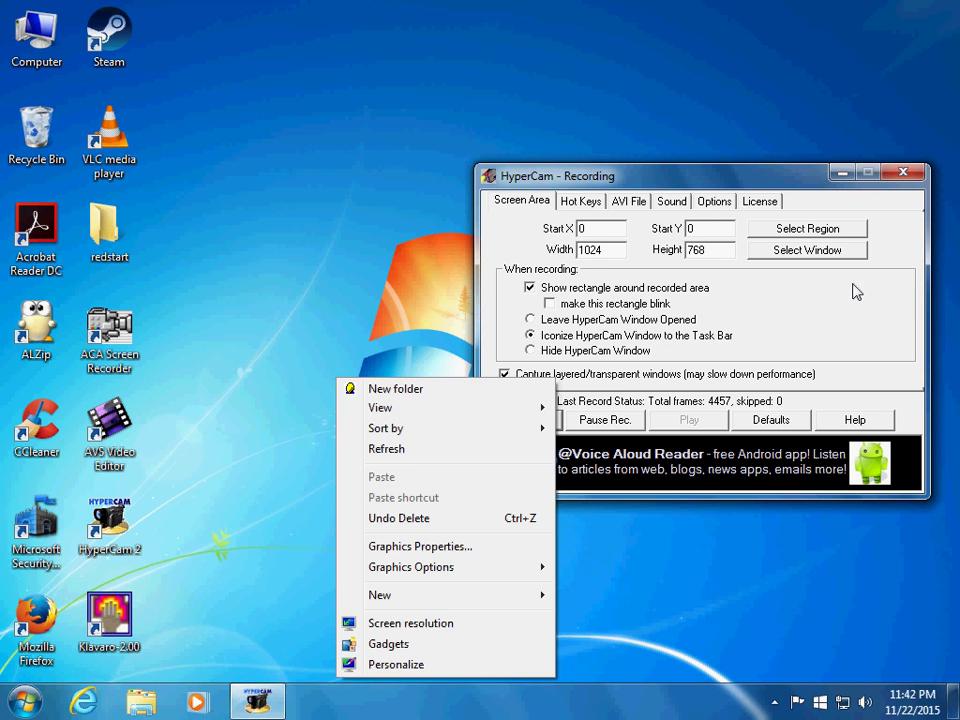
drag(785, 183, 772, 50)
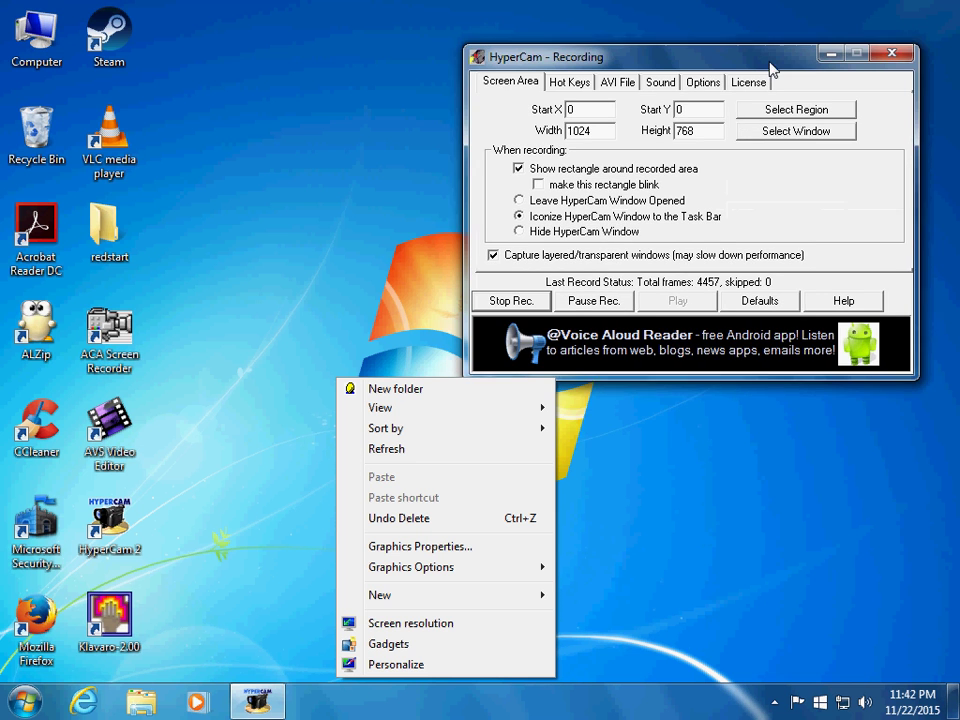